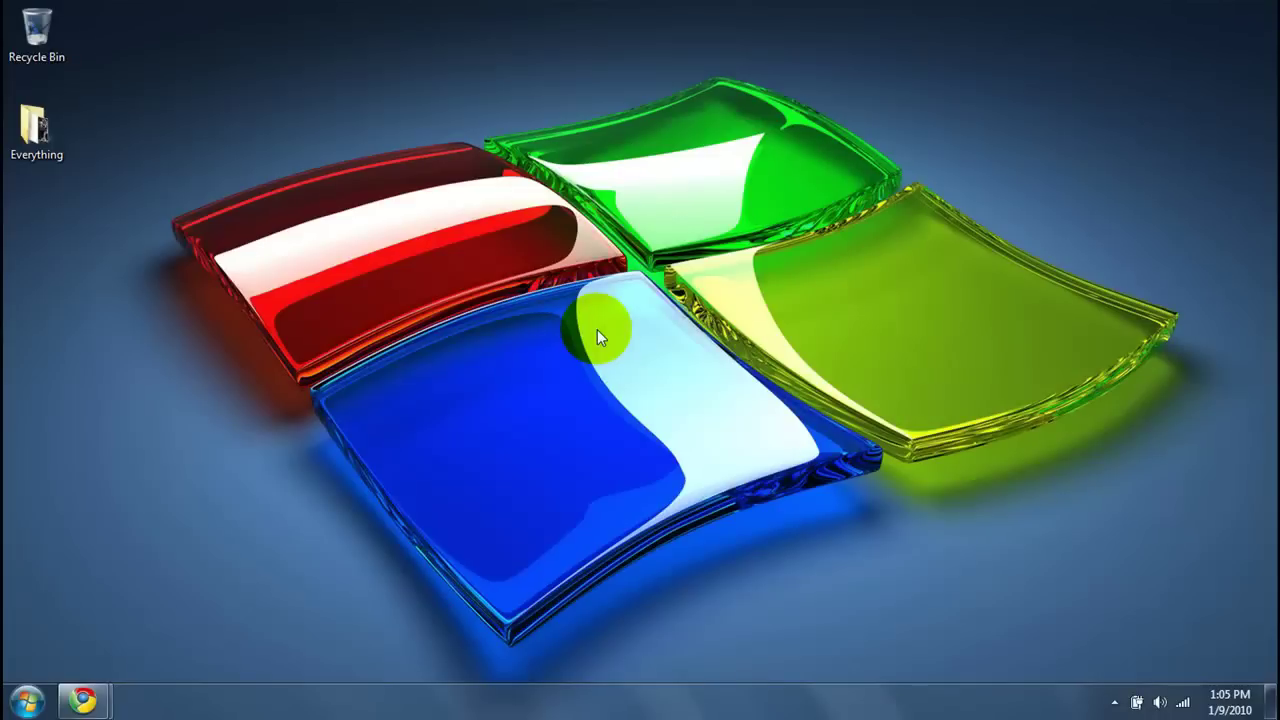
Create the GodMode.{ED7BA470-8E54-465E-825C-99712043E01C} folder on the desktop and open it
right_click(155, 123)
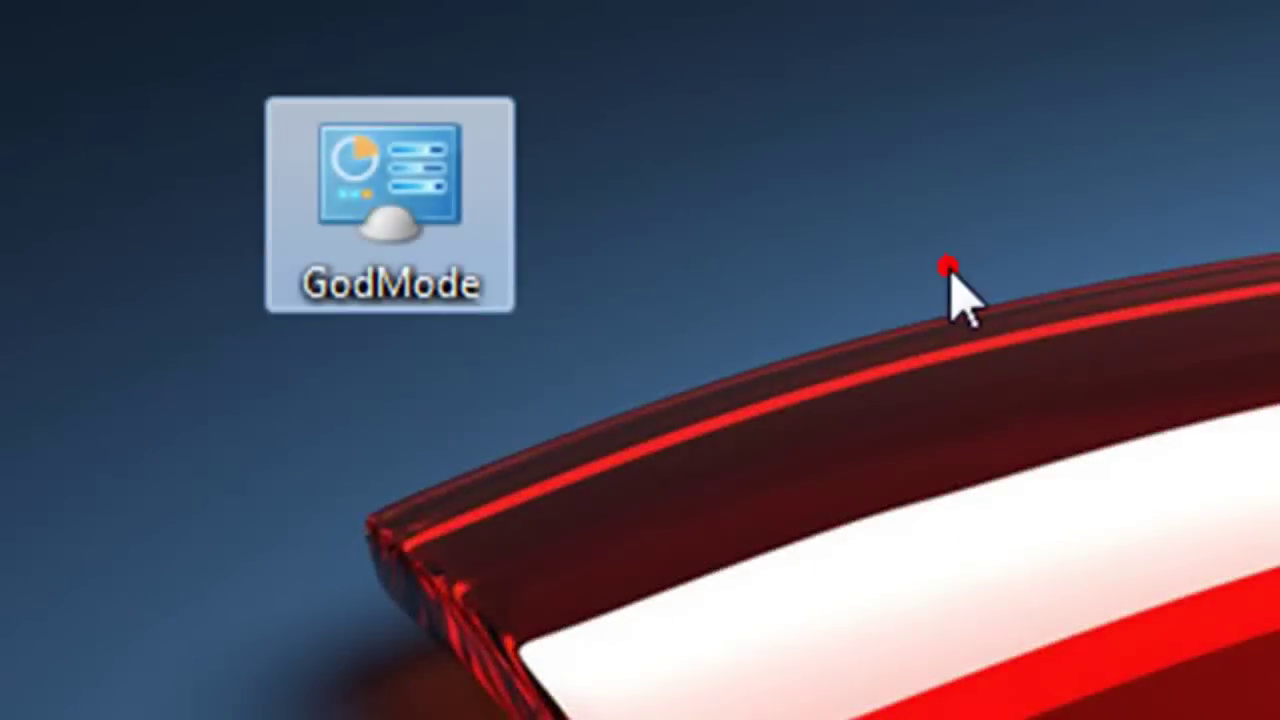
double_click(443, 194)
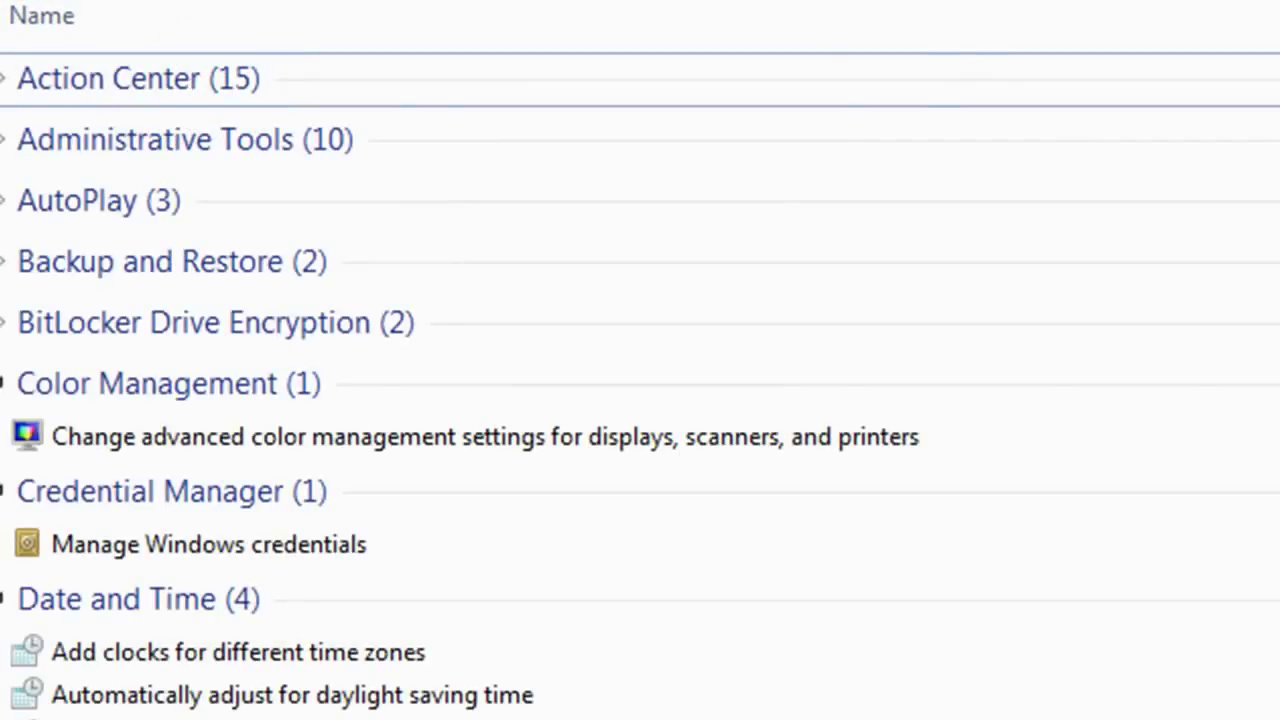
Expand the Action Center group, scroll through its 15 tasks, then collapse it
click(24, 78)
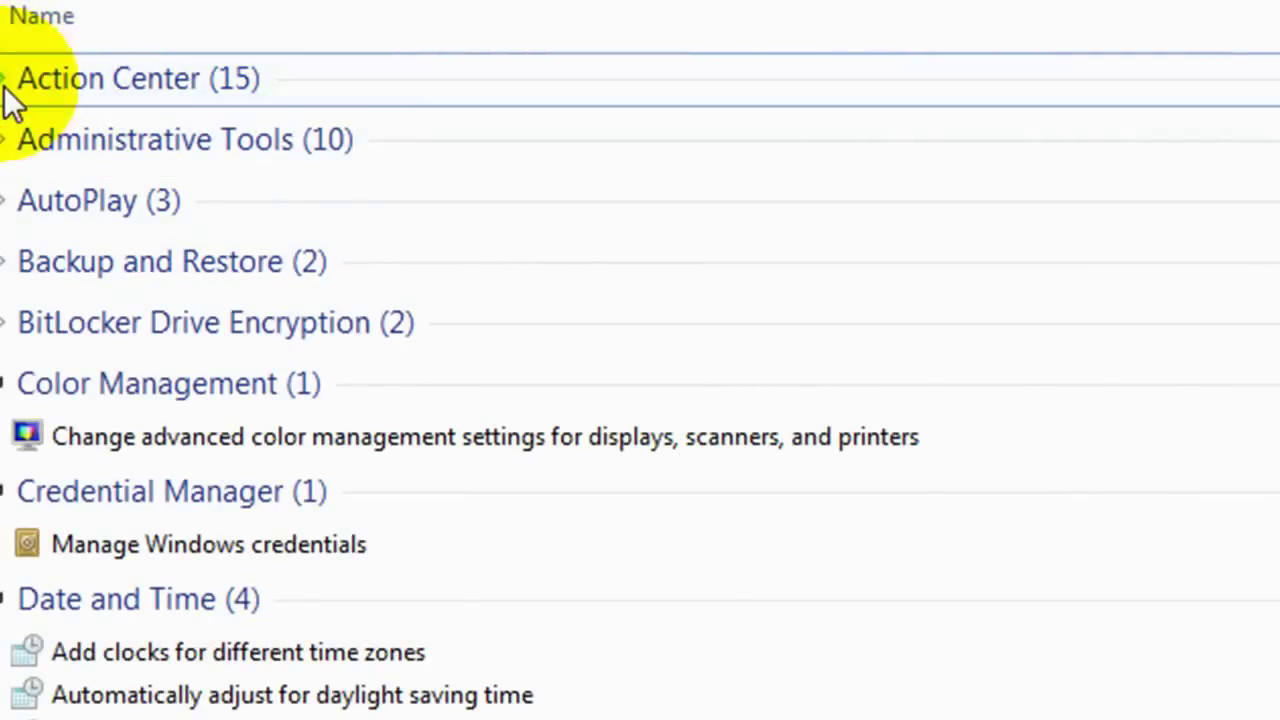
click(6, 78)
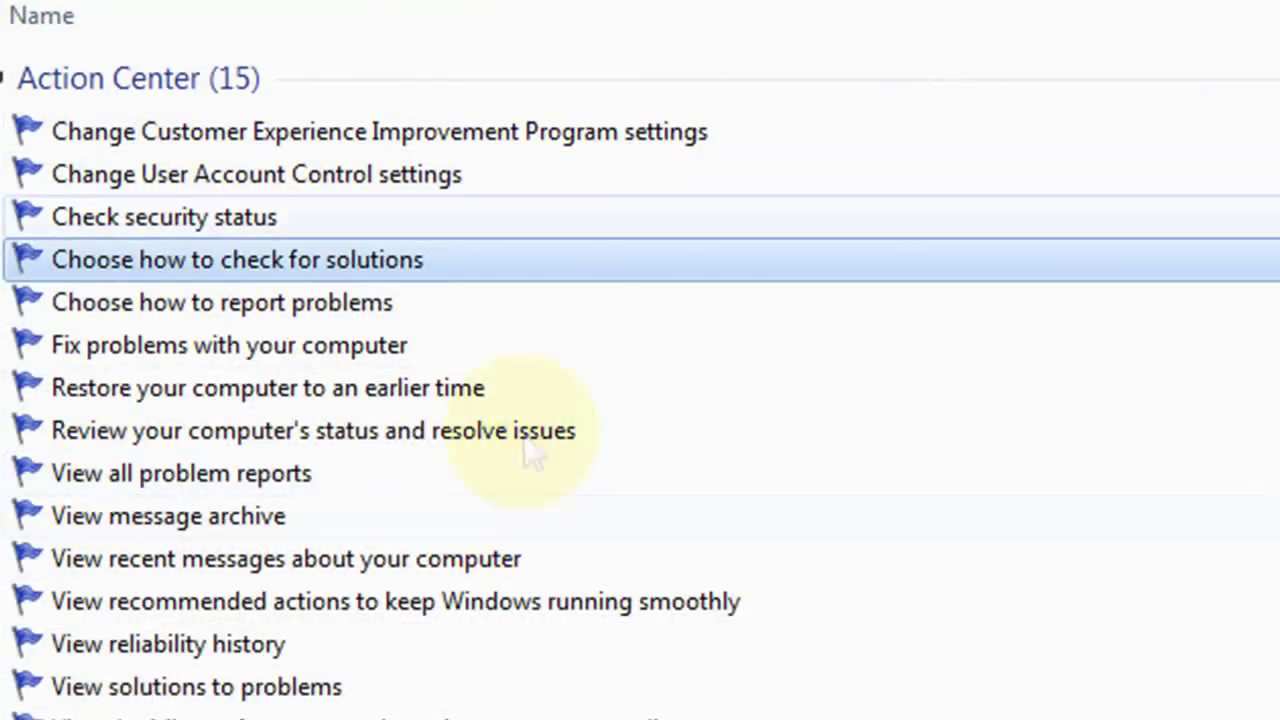
scroll(640, 380, down, 1)
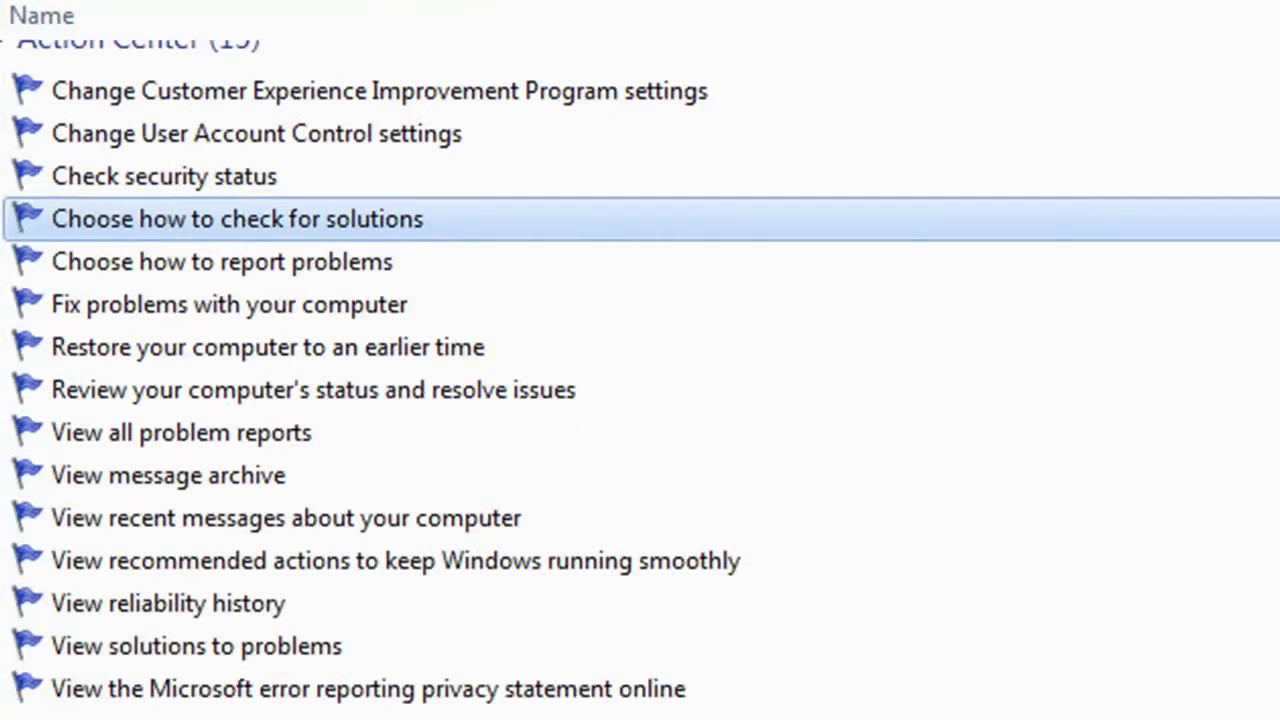
scroll(640, 380, up, 1)
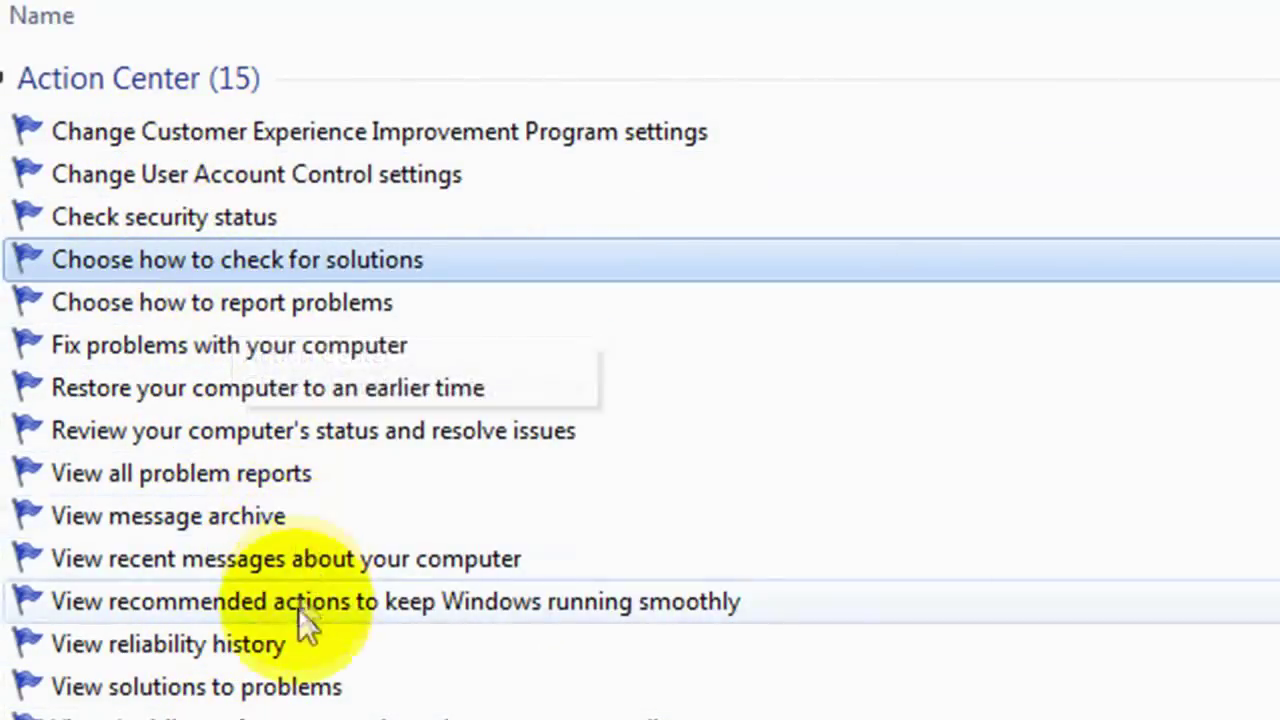
click(12, 76)
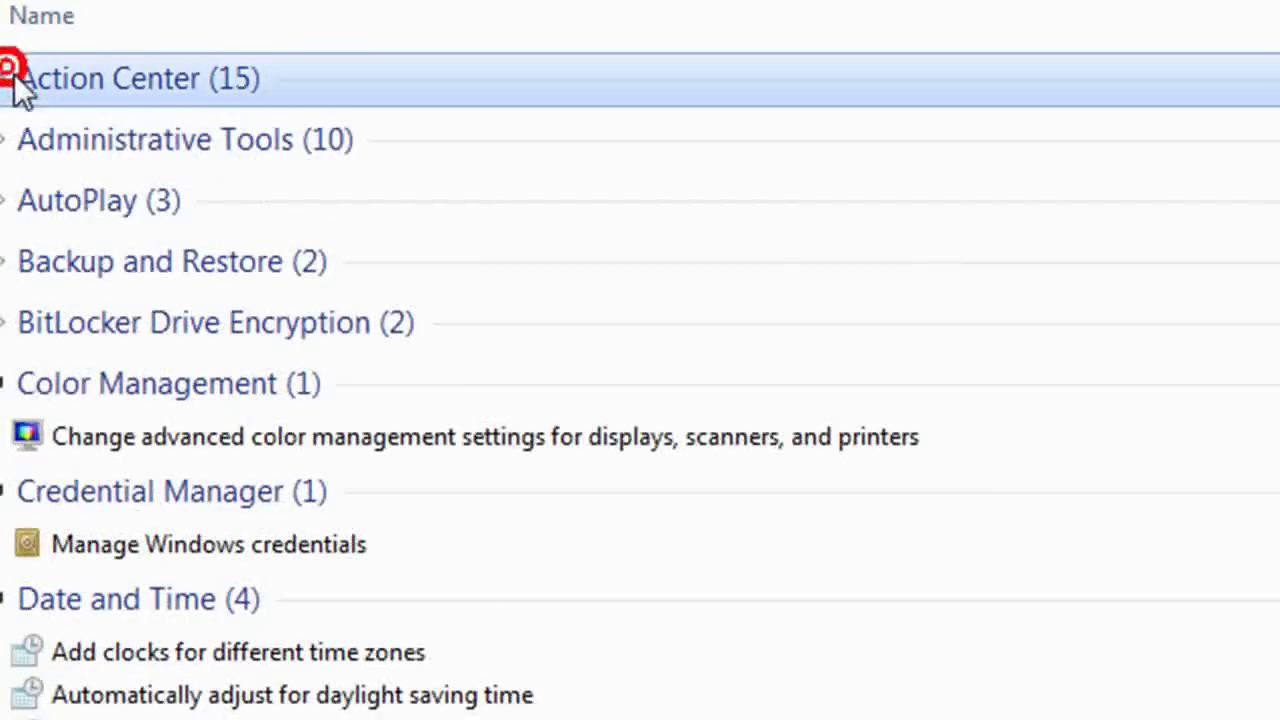
Expand Administrative Tools, collapse Action Center, toggle BitLocker, and scroll down to Desktop Gadgets
click(16, 136)
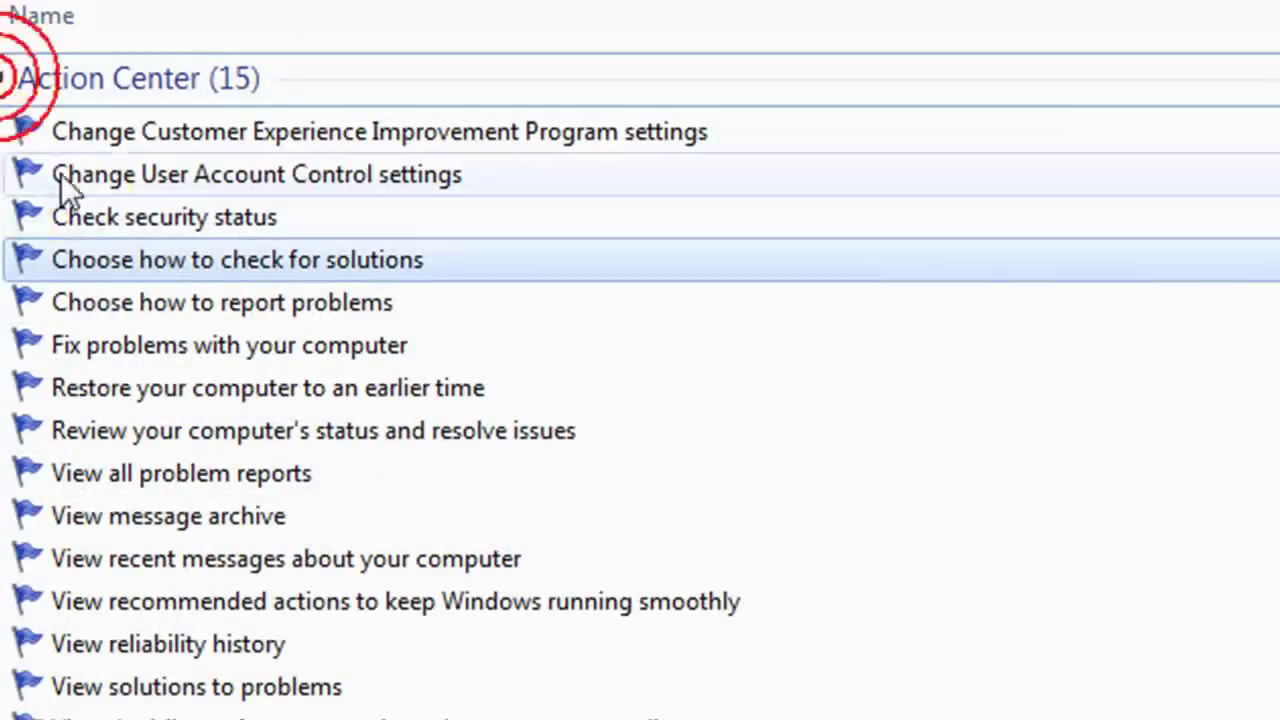
click(10, 76)
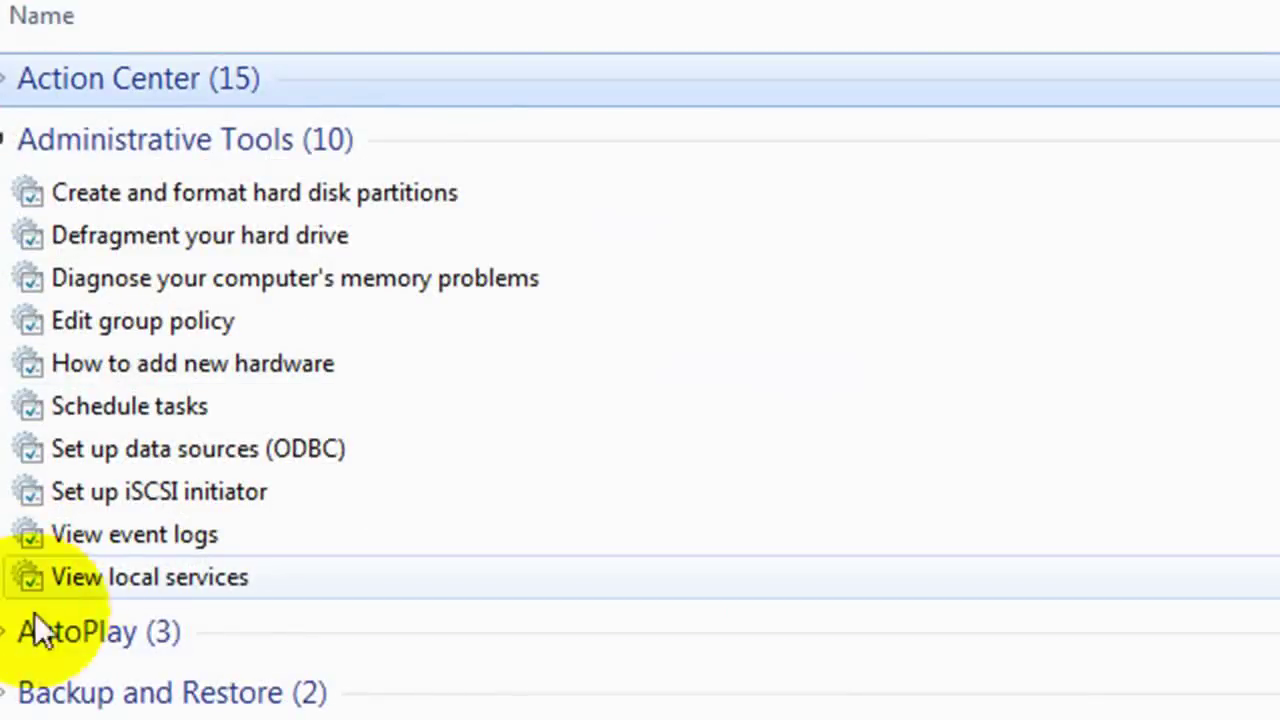
click(12, 688)
scroll(10, 686, down, 1)
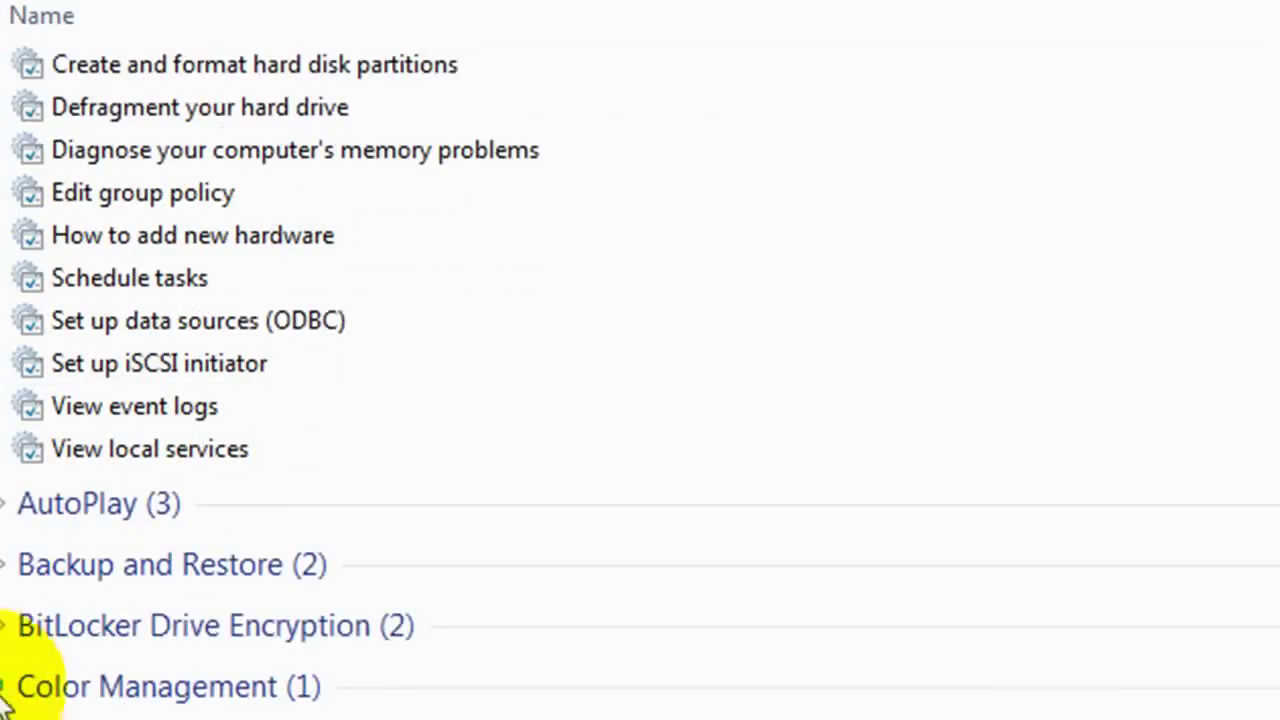
click(8, 625)
click(8, 626)
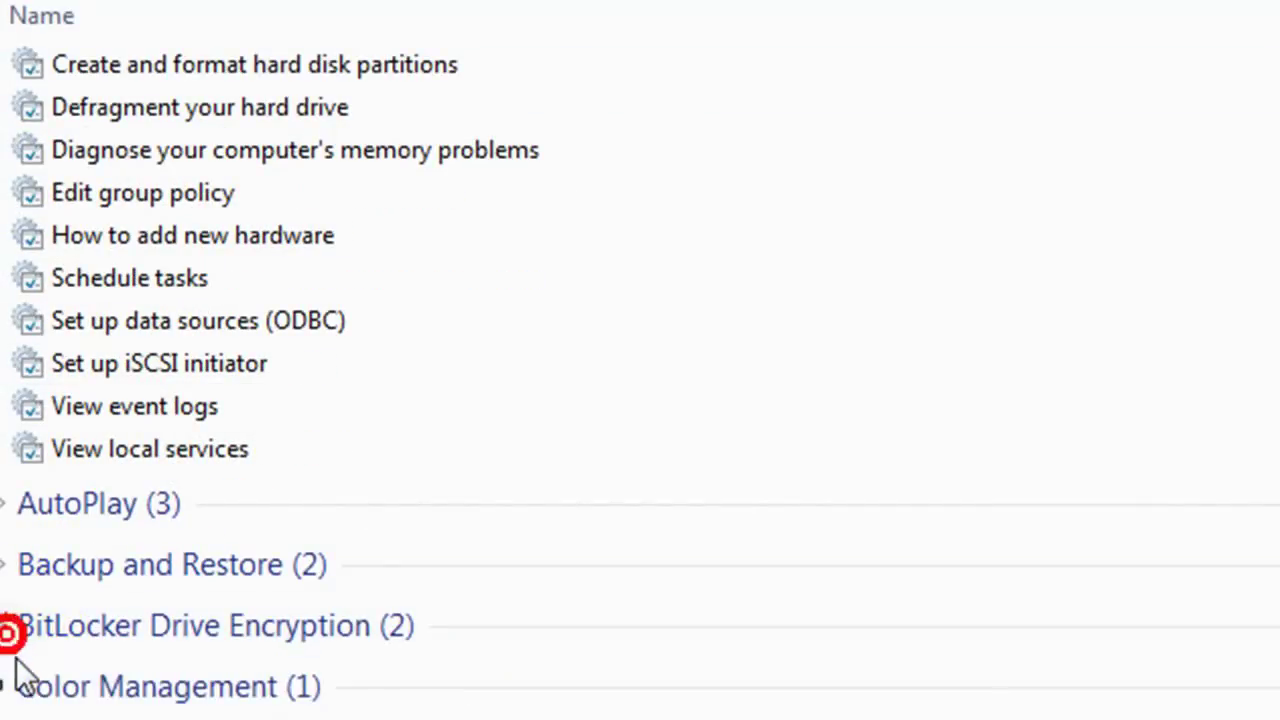
scroll(15, 690, down, 1)
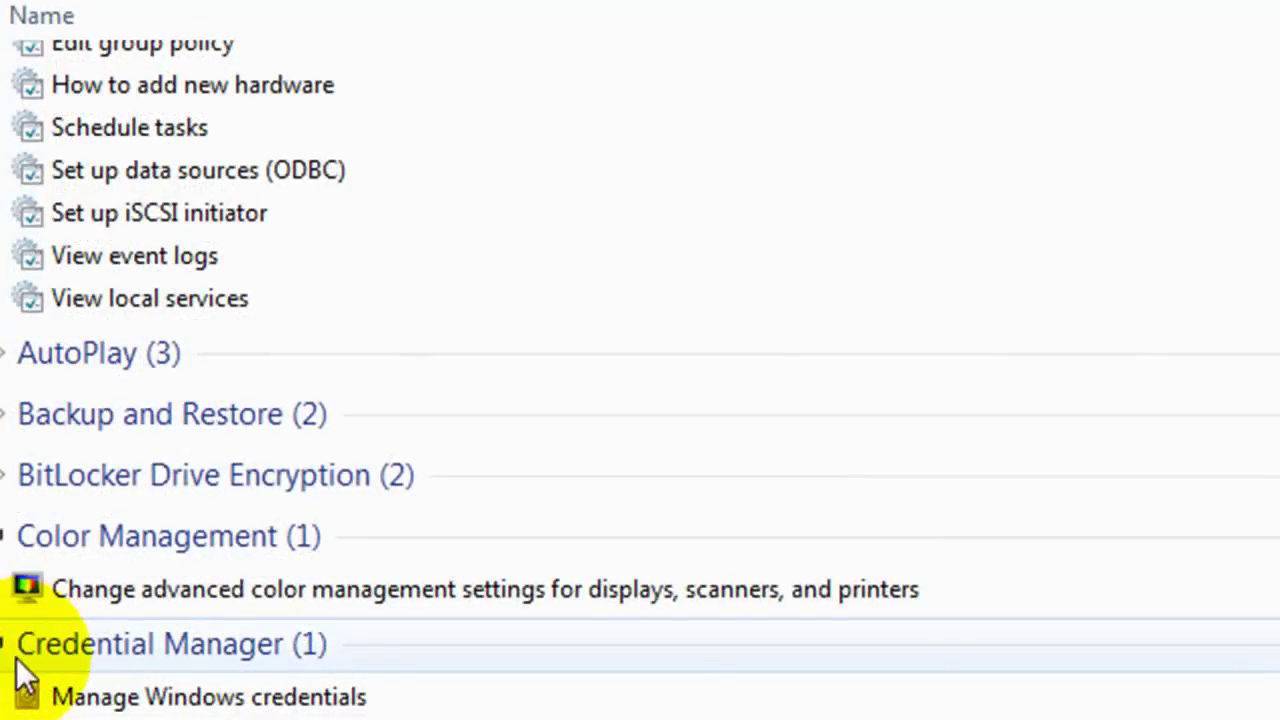
scroll(28, 690, down, 1)
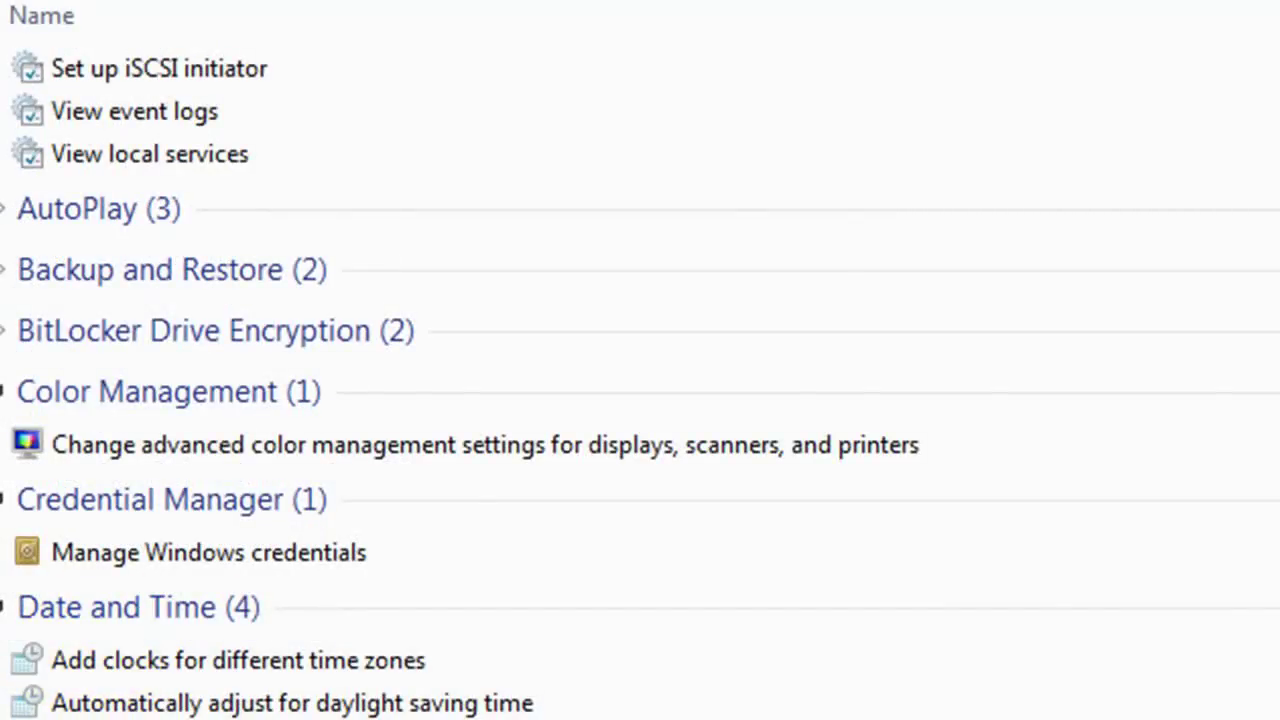
scroll(175, 690, down, 2)
Expand Desktop Gadgets and browse GodMode down past Power Options, Region and Language, and Sound
click(175, 702)
scroll(175, 690, down, 2)
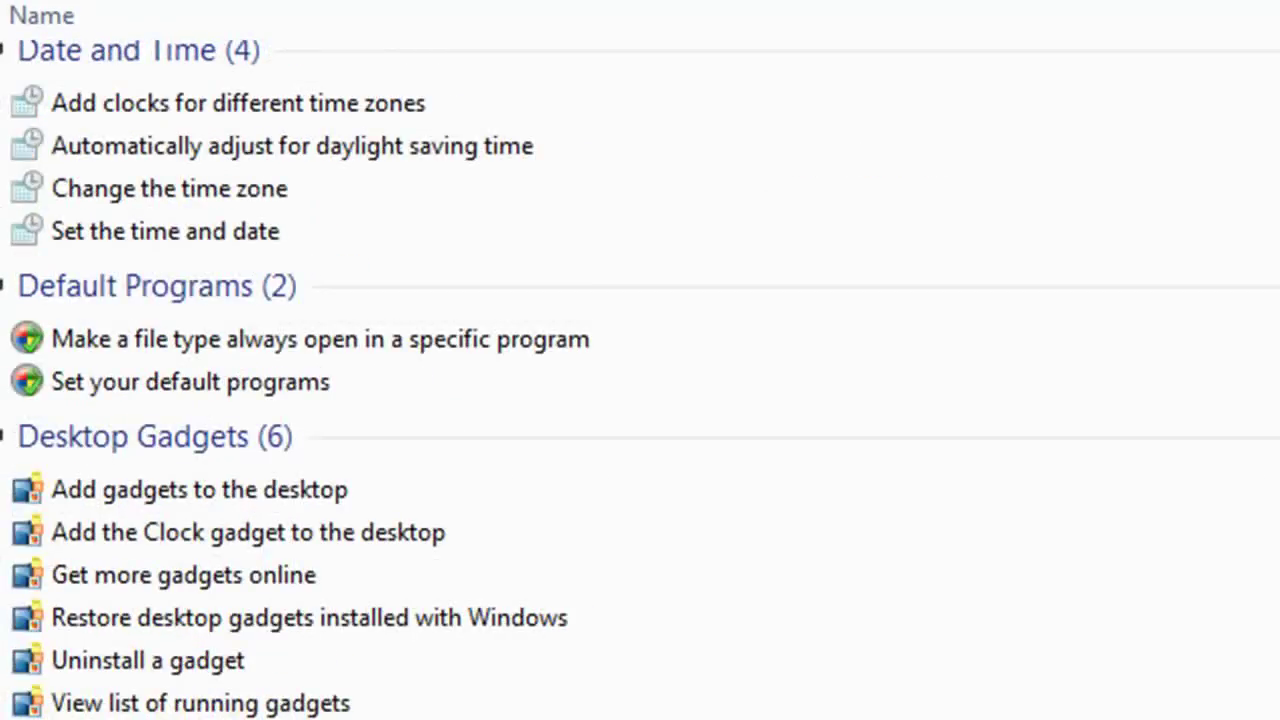
scroll(300, 700, down, 2)
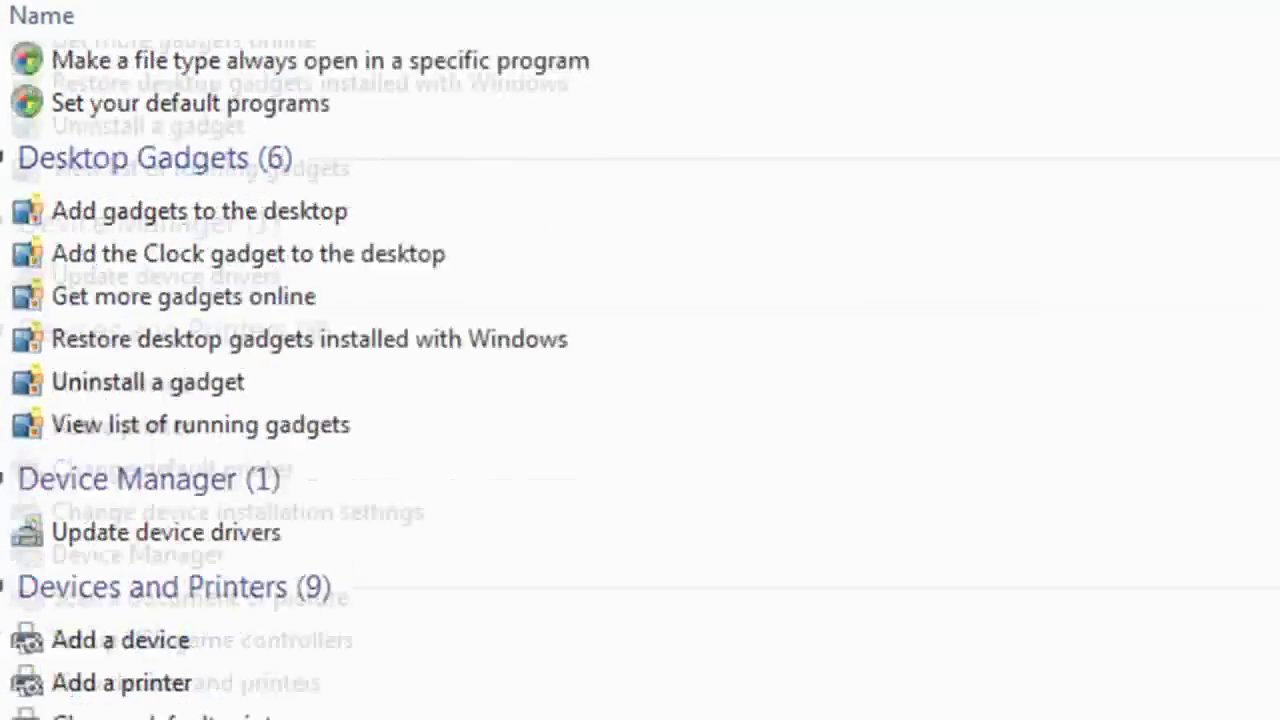
scroll(318, 705, down, 3)
scroll(300, 668, down, 3)
scroll(460, 668, down, 1)
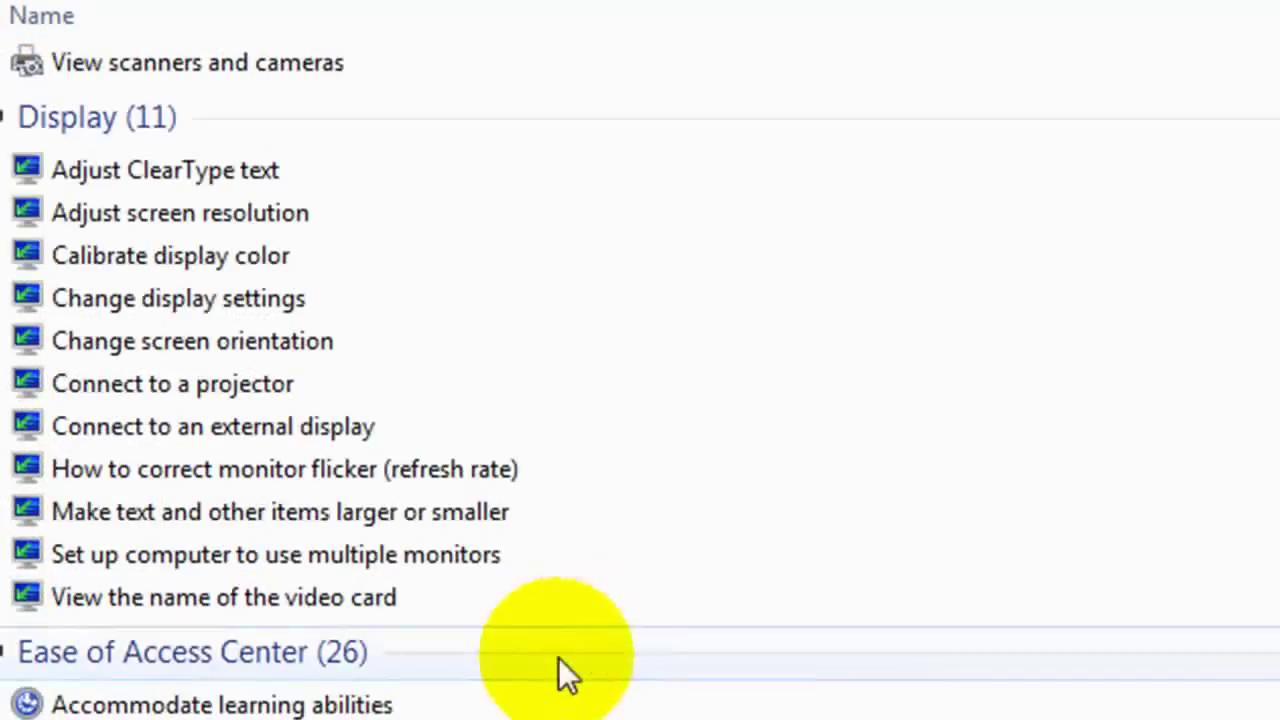
scroll(503, 668, down, 1)
scroll(586, 651, down, 2)
scroll(586, 566, down, 4)
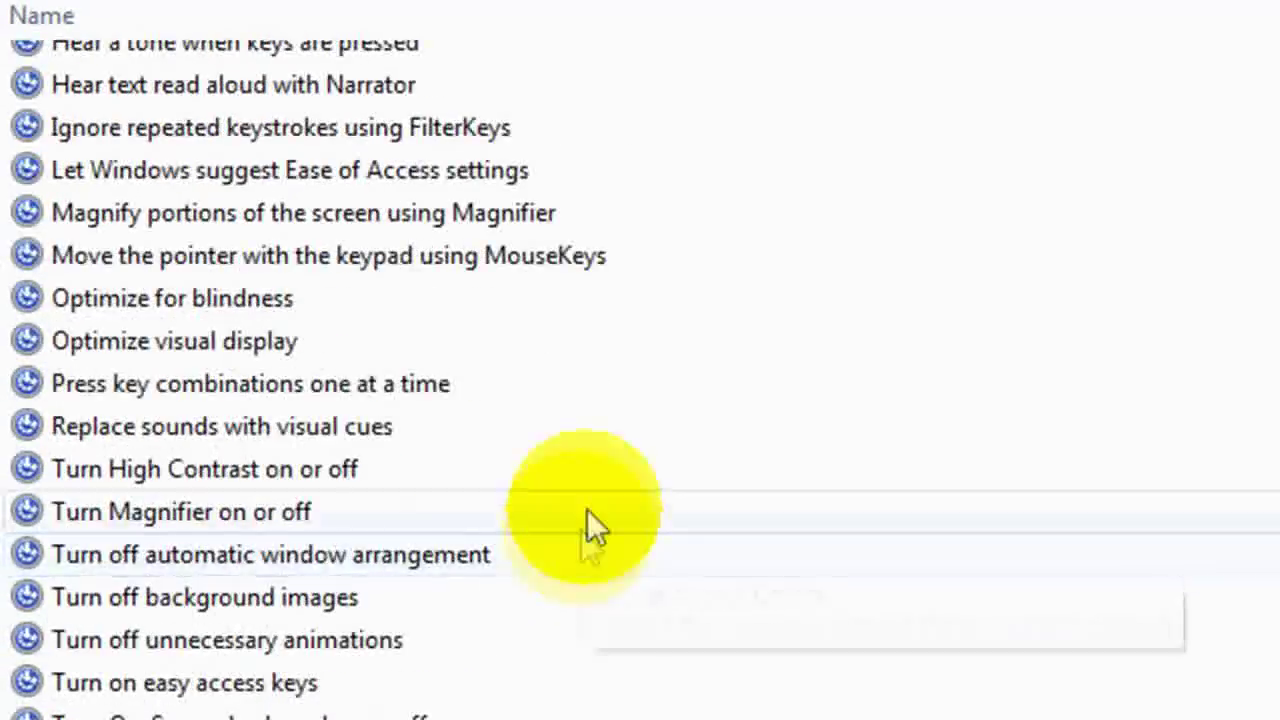
scroll(590, 529, down, 6)
scroll(587, 512, down, 2)
scroll(600, 480, up, 1)
scroll(607, 450, down, 1)
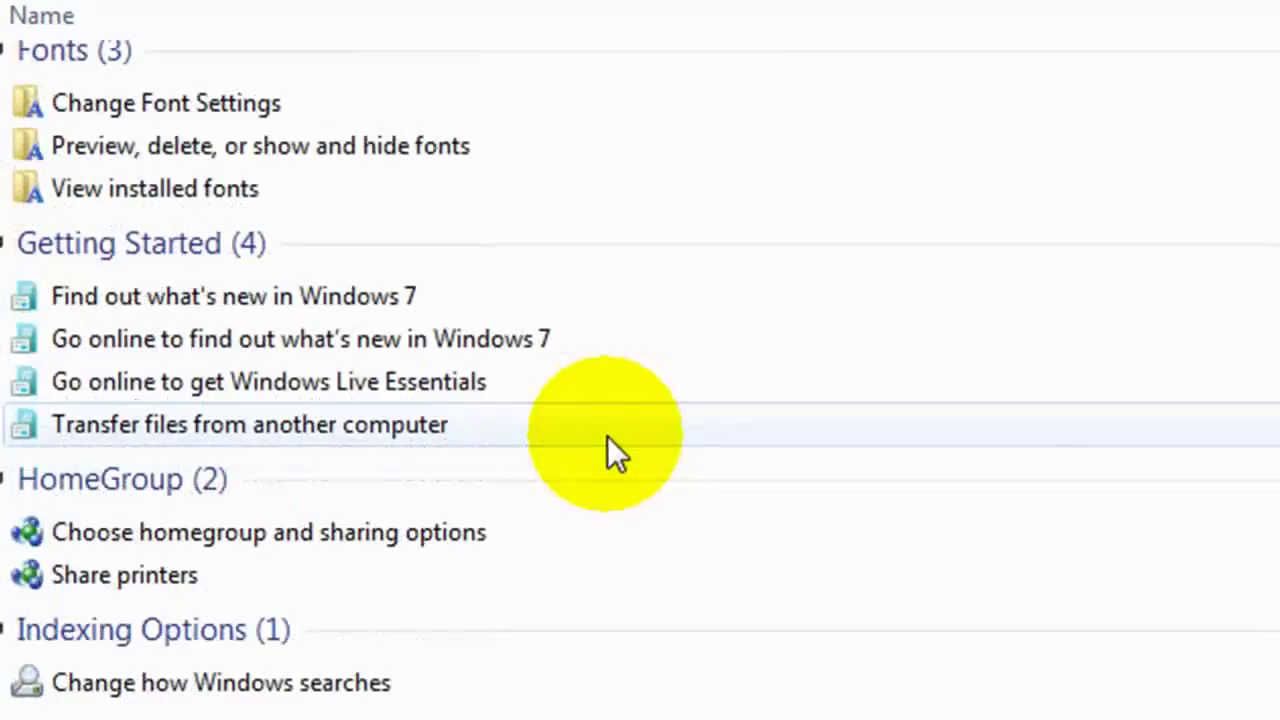
scroll(620, 440, down, 1)
scroll(664, 434, down, 1)
scroll(682, 428, down, 2)
scroll(682, 428, down, 2)
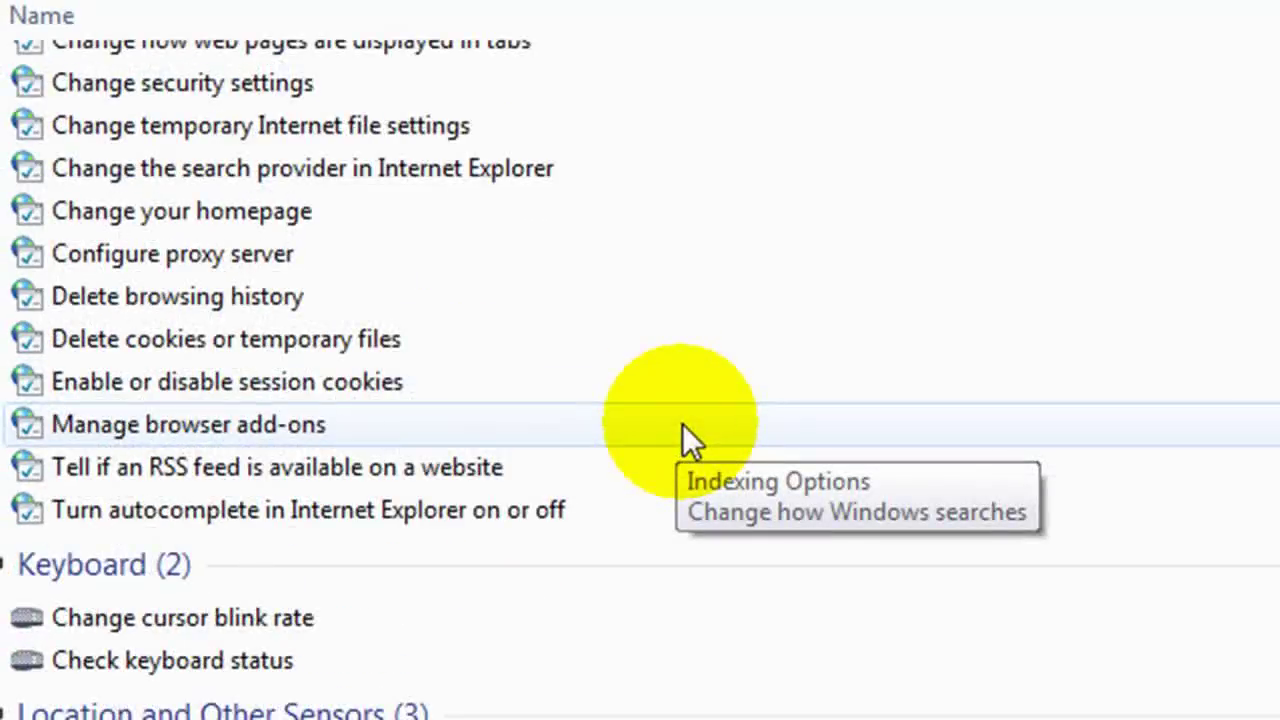
scroll(682, 428, down, 1)
scroll(682, 425, down, 2)
scroll(682, 425, down, 1)
scroll(684, 425, down, 1)
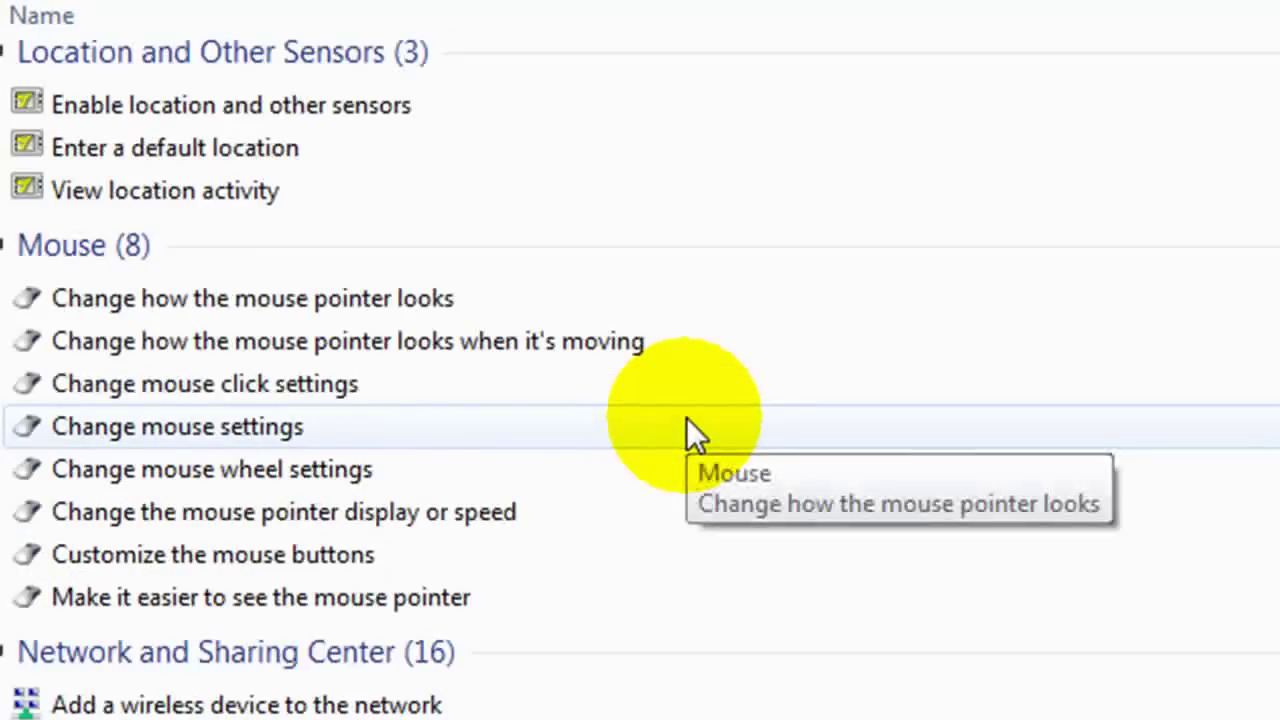
scroll(686, 420, down, 1)
scroll(686, 417, down, 2)
scroll(685, 416, down, 1)
scroll(682, 413, down, 2)
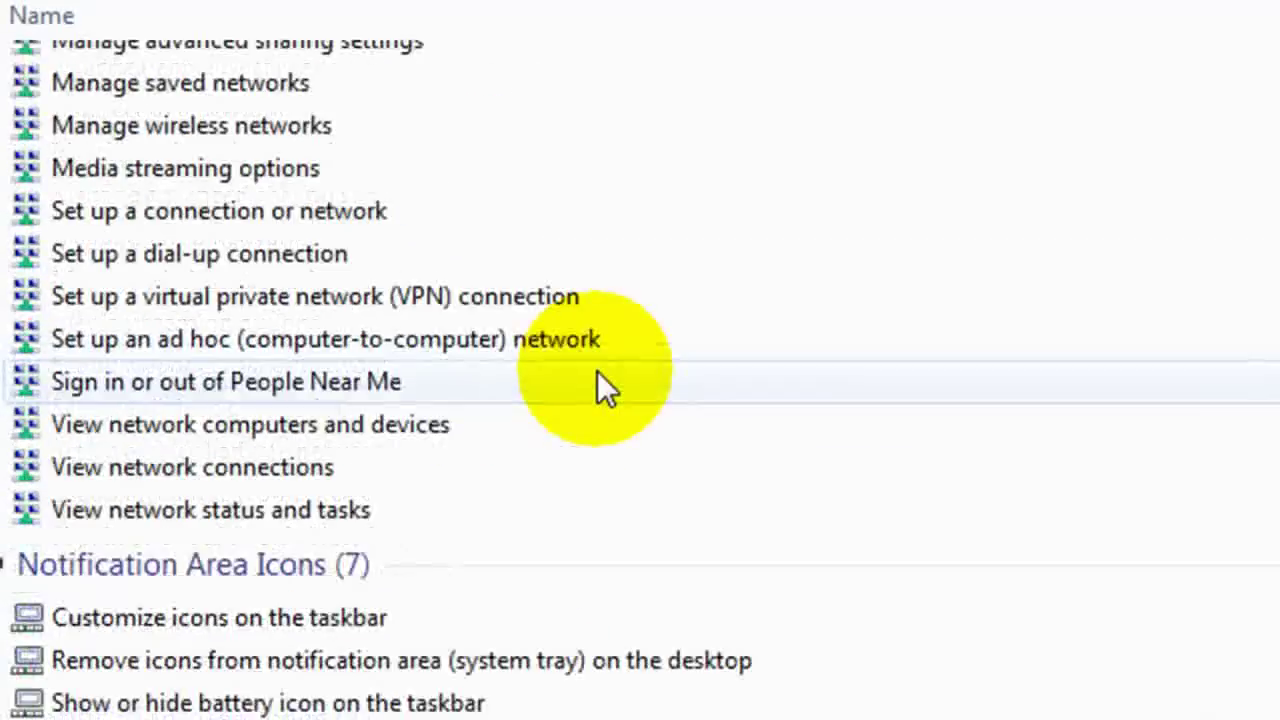
scroll(597, 371, down, 1)
scroll(597, 371, down, 1)
scroll(599, 369, down, 2)
scroll(603, 369, down, 1)
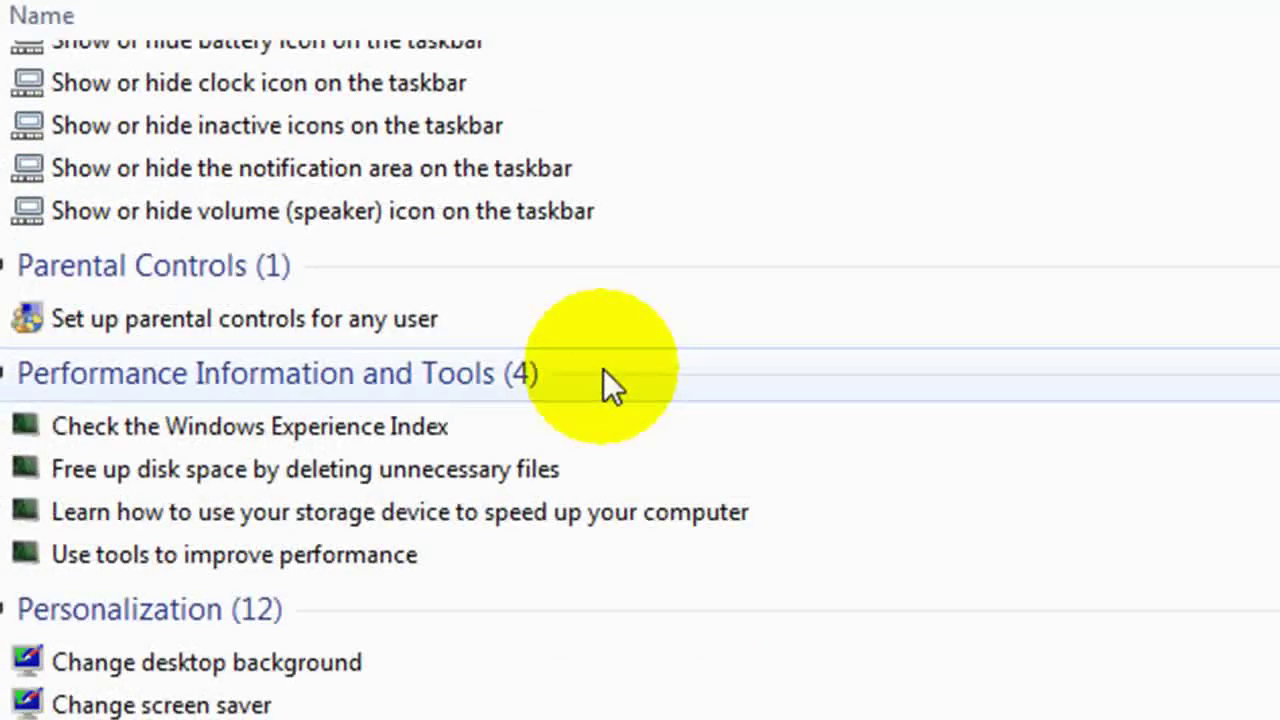
scroll(380, 253, down, 1)
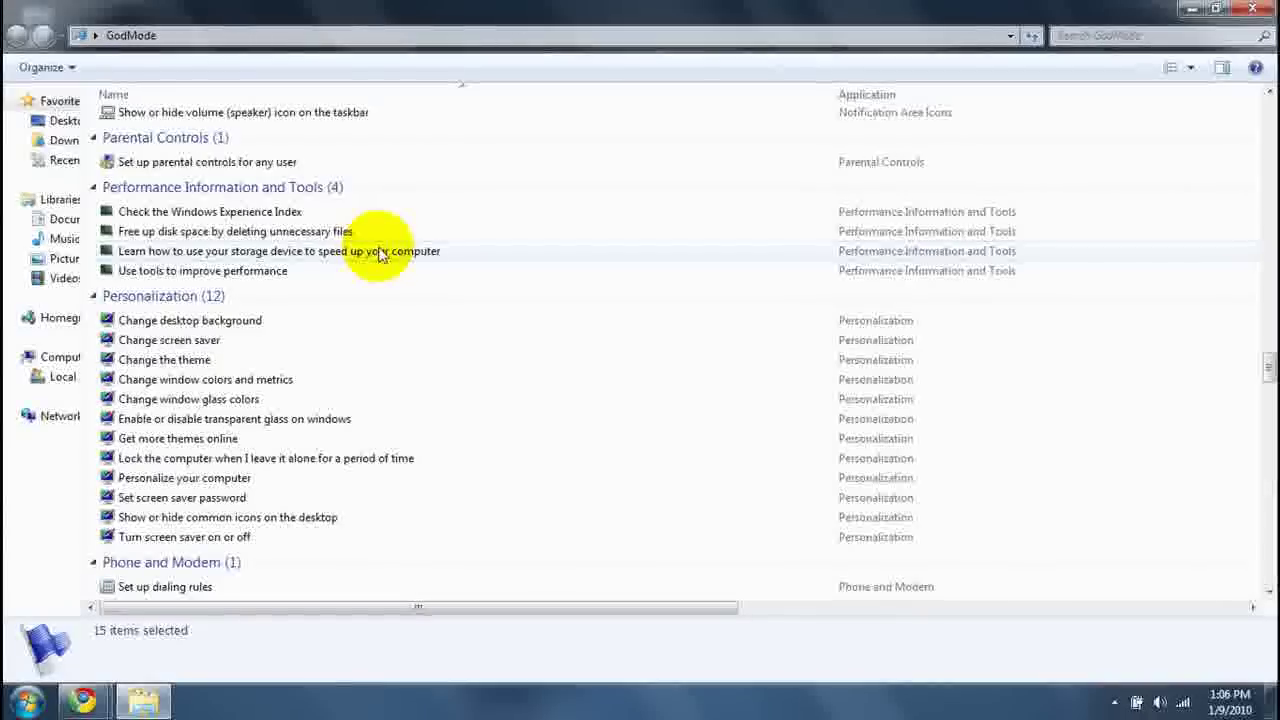
scroll(380, 253, down, 1)
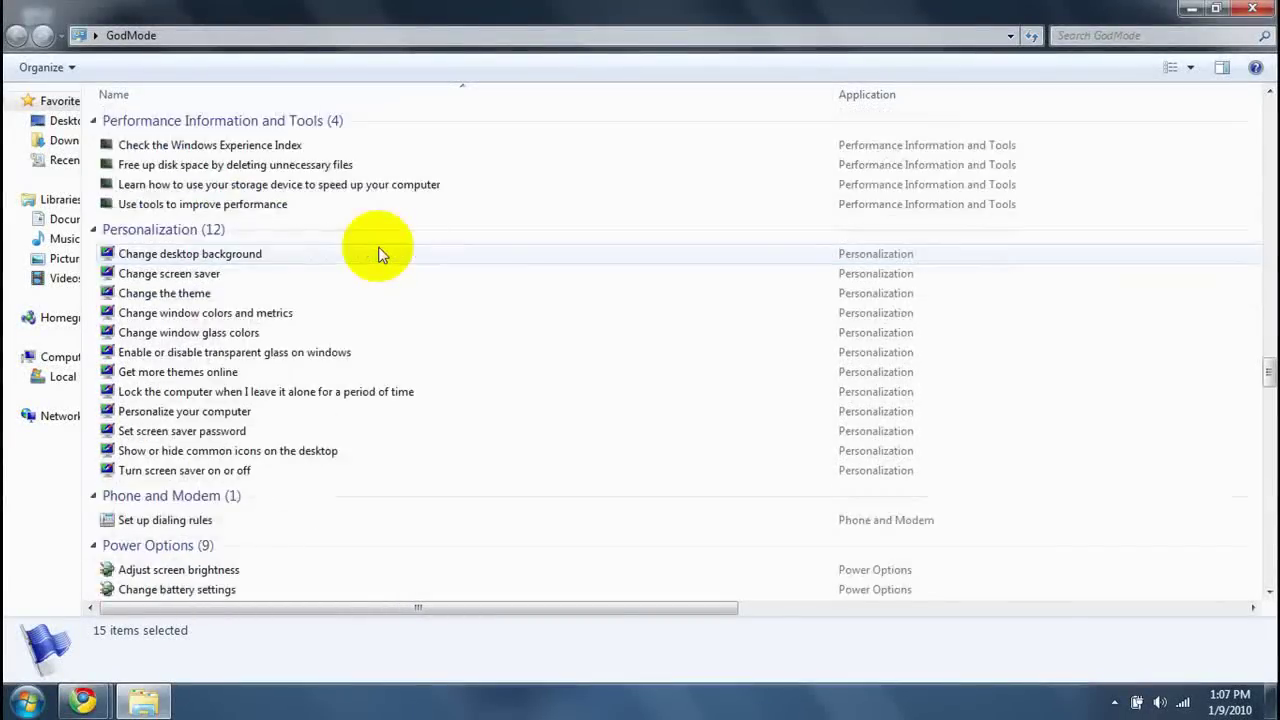
scroll(380, 253, down, 3)
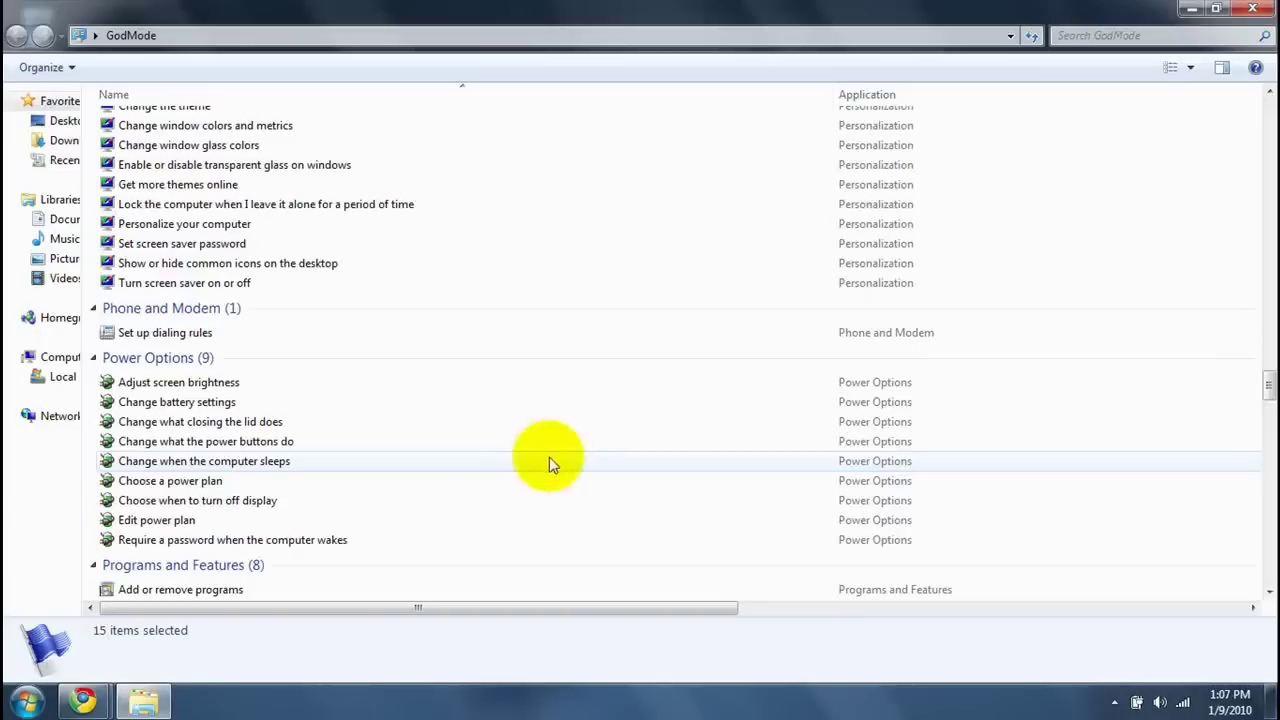
scroll(829, 329, down, 1)
scroll(790, 320, down, 1)
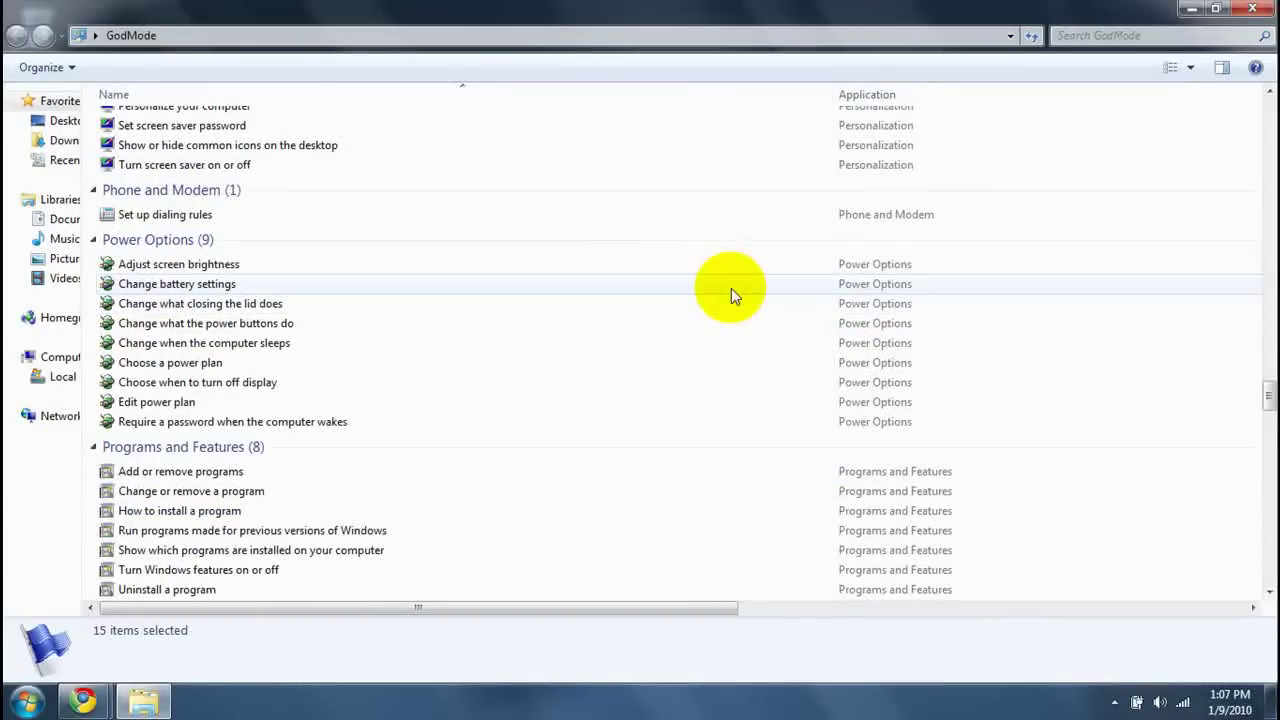
scroll(735, 290, down, 1)
scroll(737, 288, down, 1)
scroll(737, 290, down, 1)
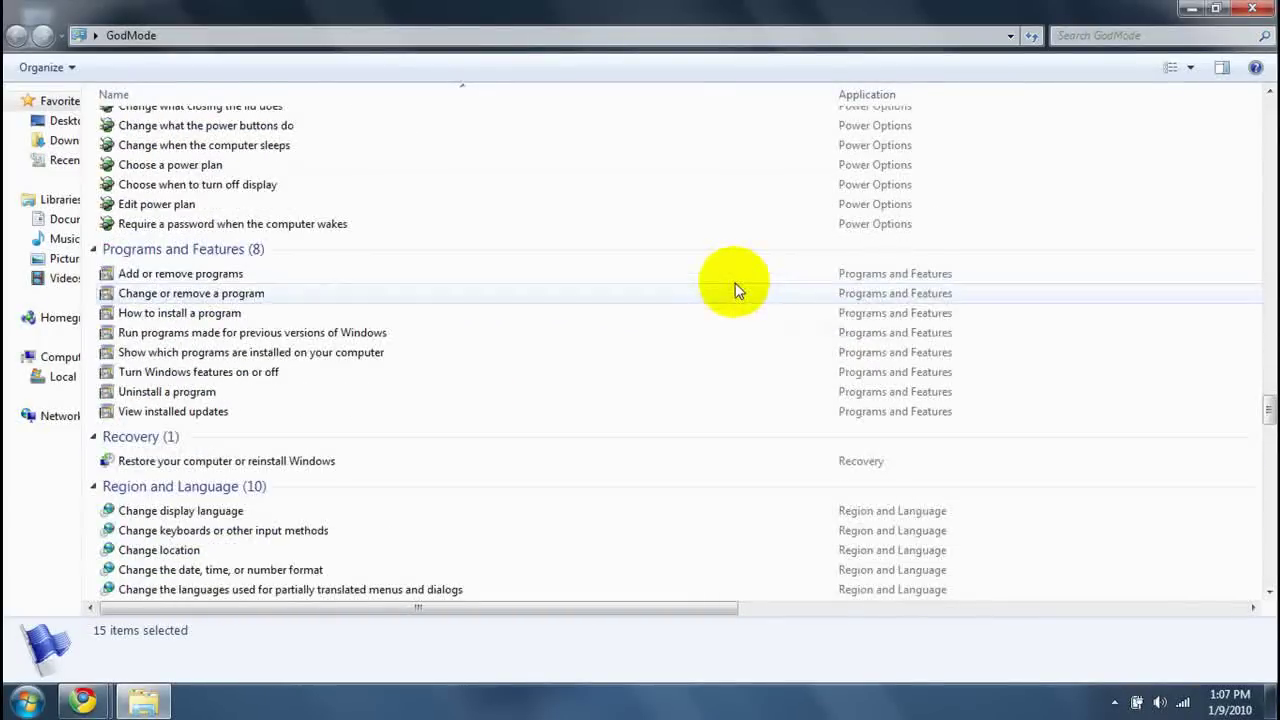
scroll(735, 289, down, 1)
scroll(734, 288, down, 1)
scroll(732, 287, down, 1)
scroll(732, 287, down, 1)
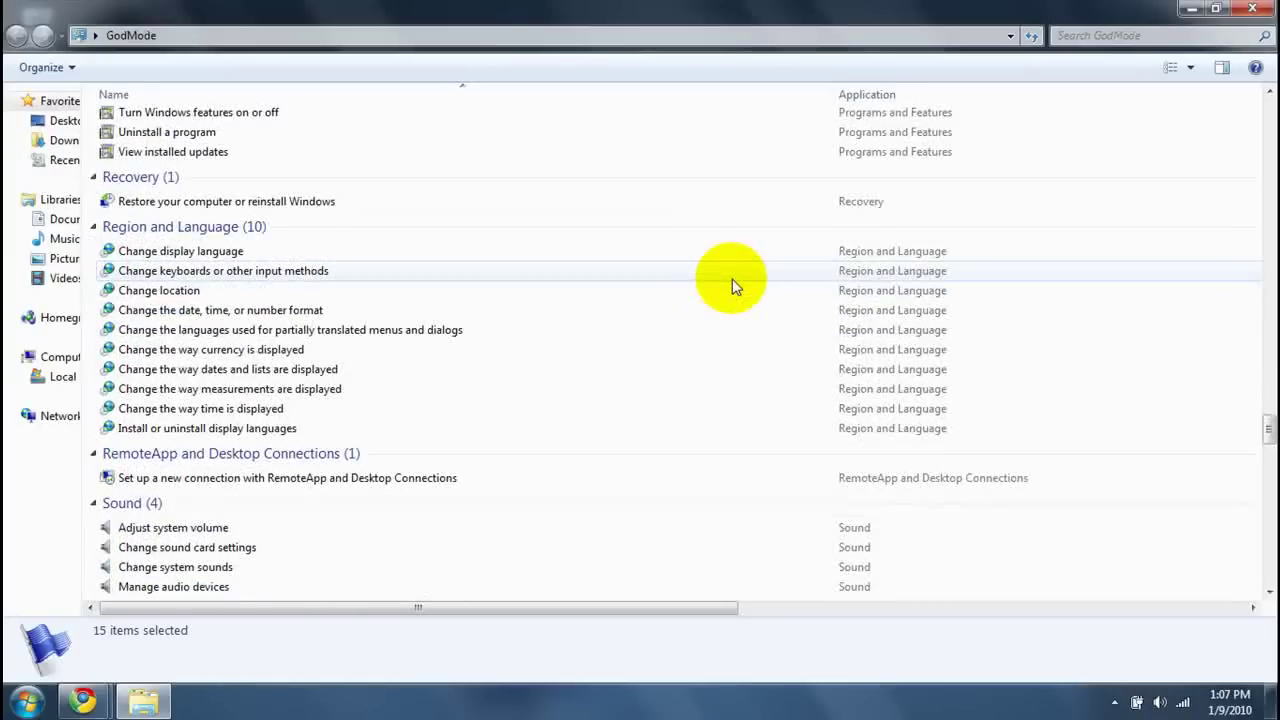
click(27, 701)
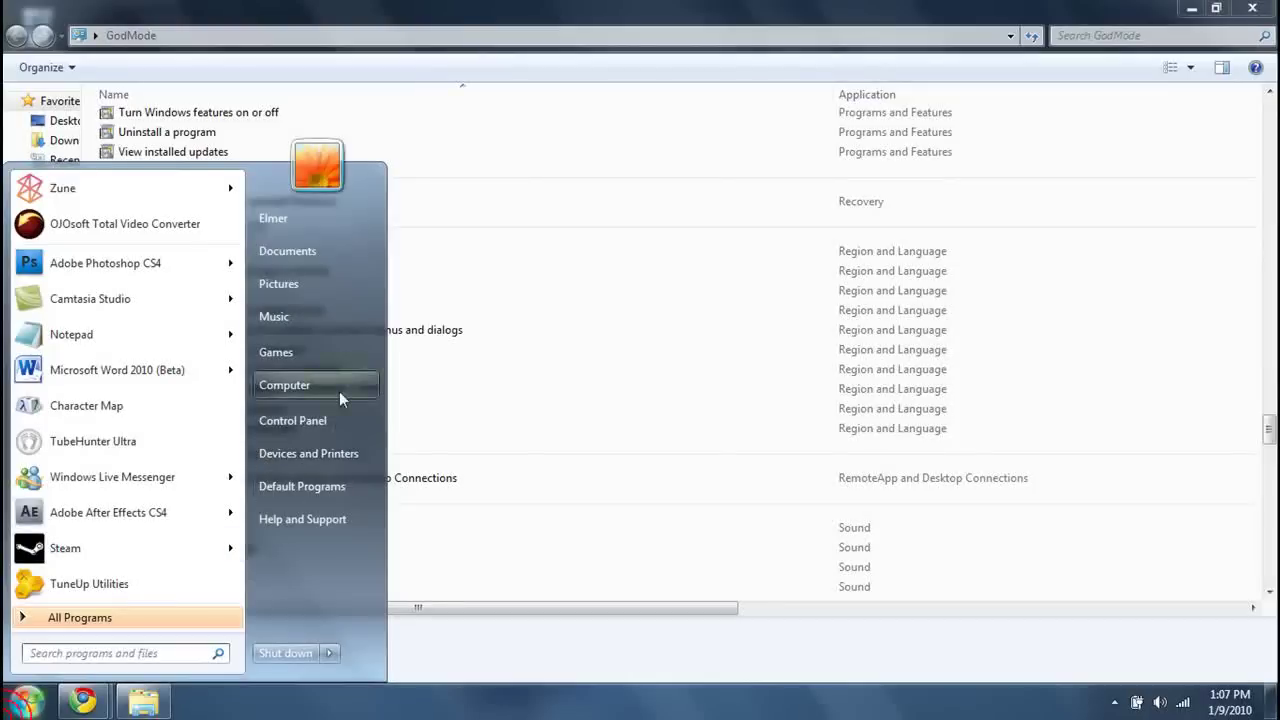
Open Control Panel beside the GodMode folder, scroll GodMode's list to compare, then close GodMode
click(321, 420)
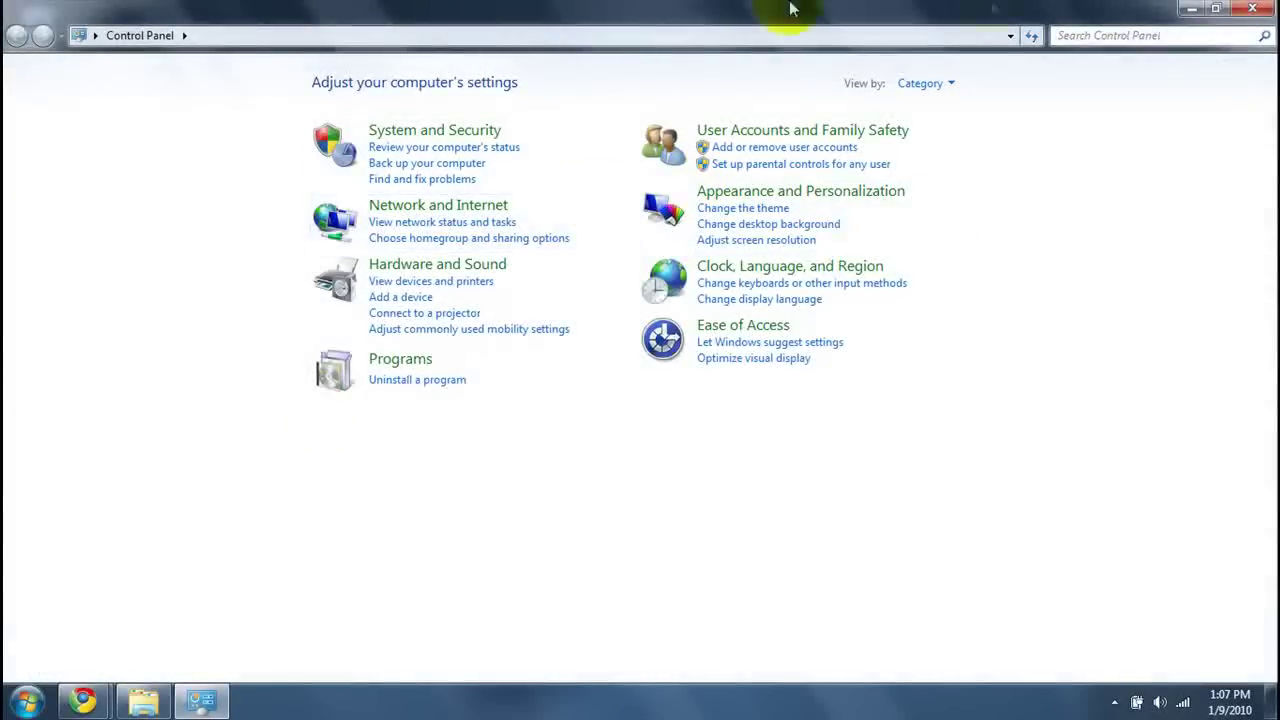
drag(993, 12, 1022, 28)
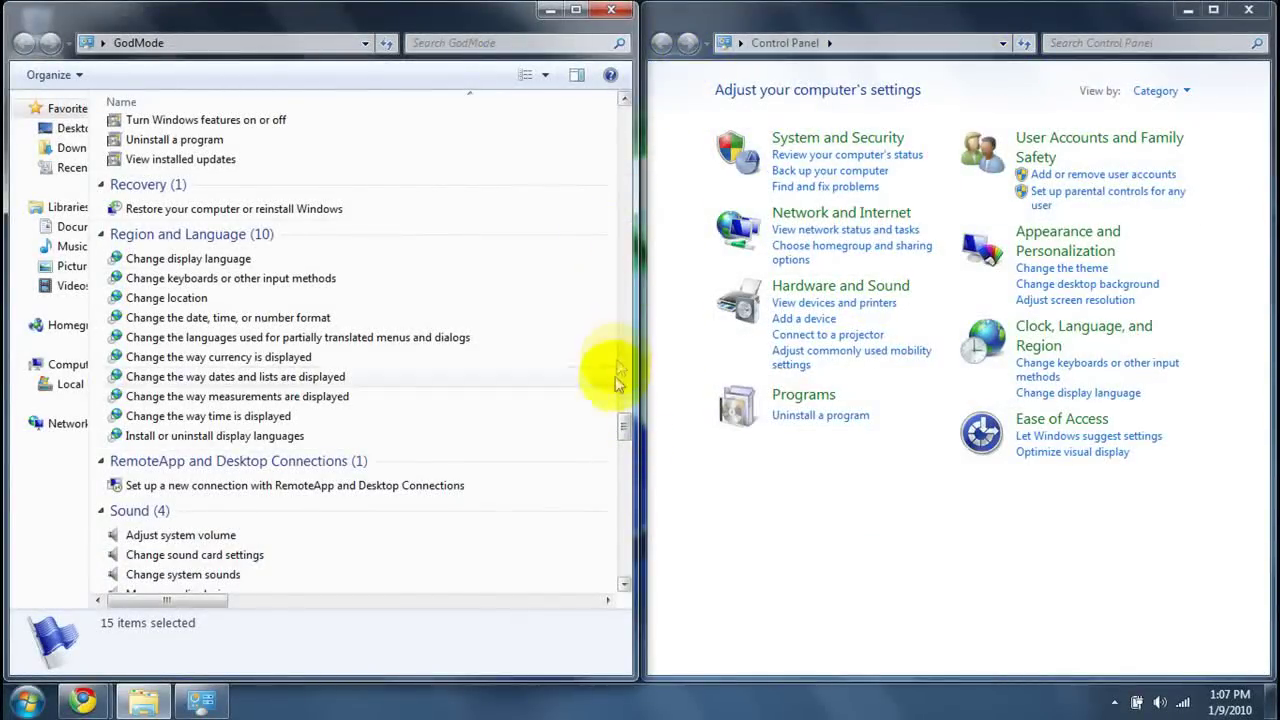
drag(624, 432, 618, 480)
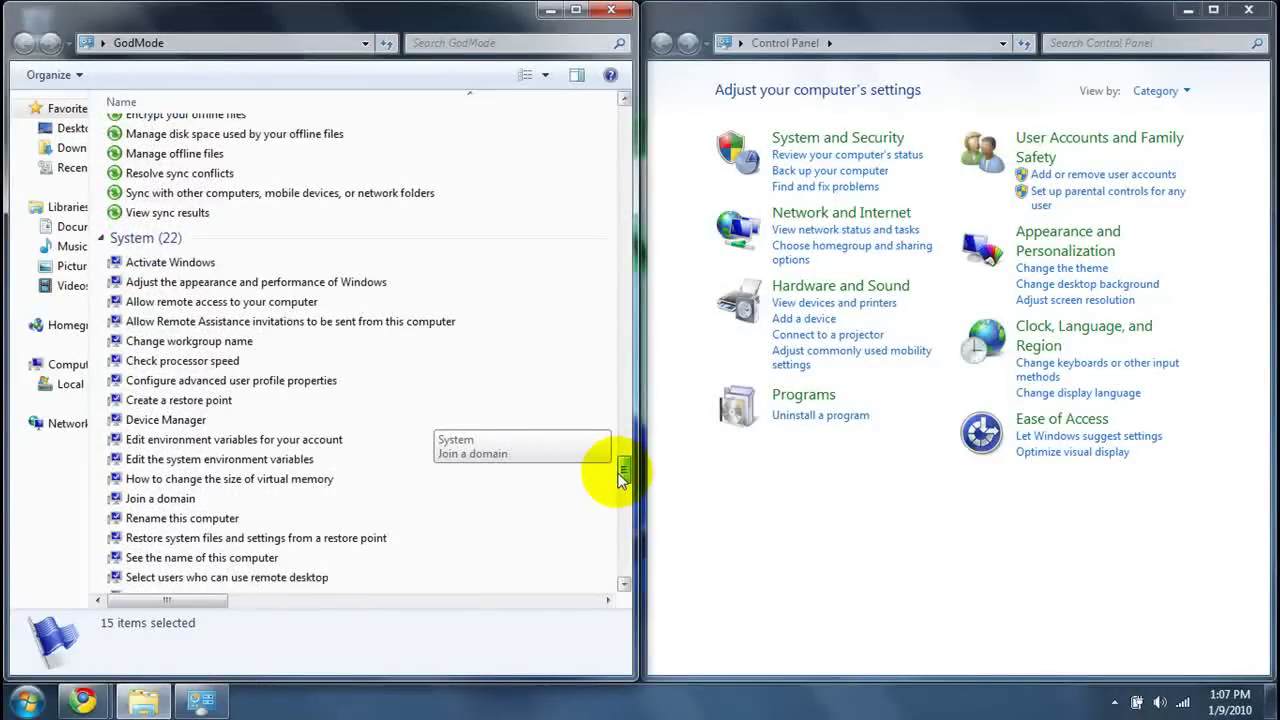
drag(618, 480, 620, 568)
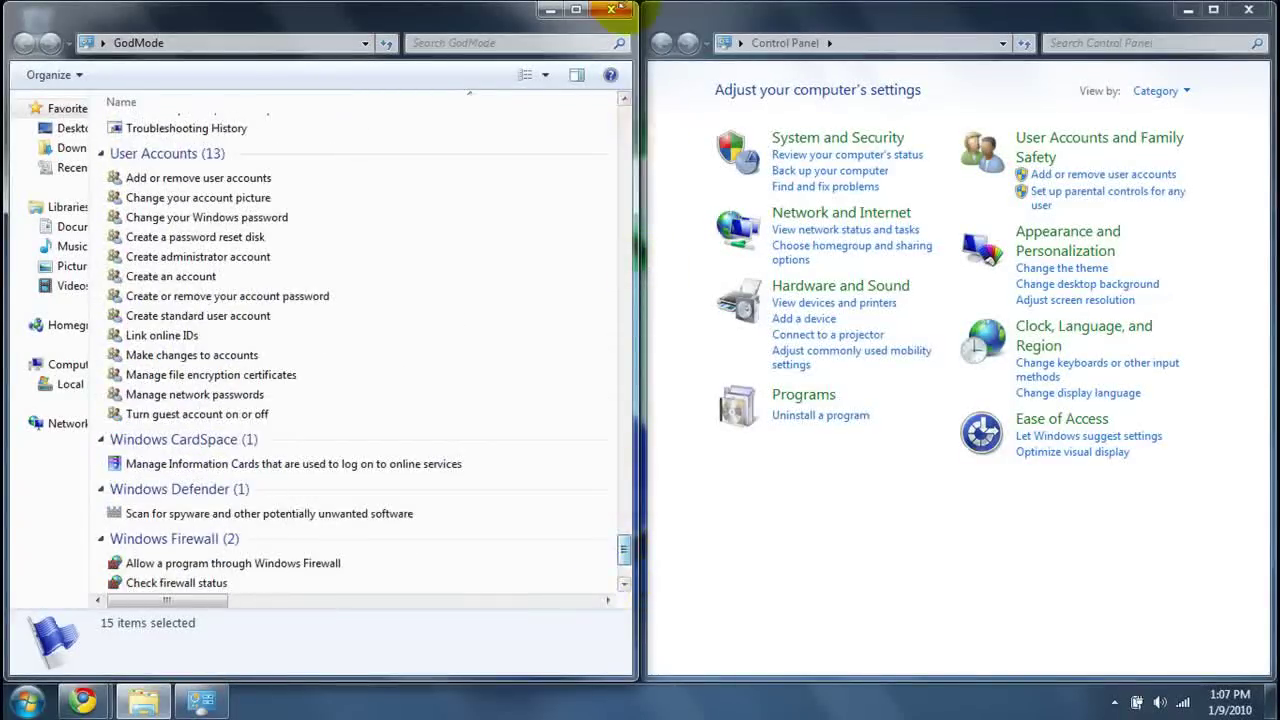
click(611, 10)
Close the Control Panel window, leaving only the desktop and its GodMode icon
click(1246, 11)
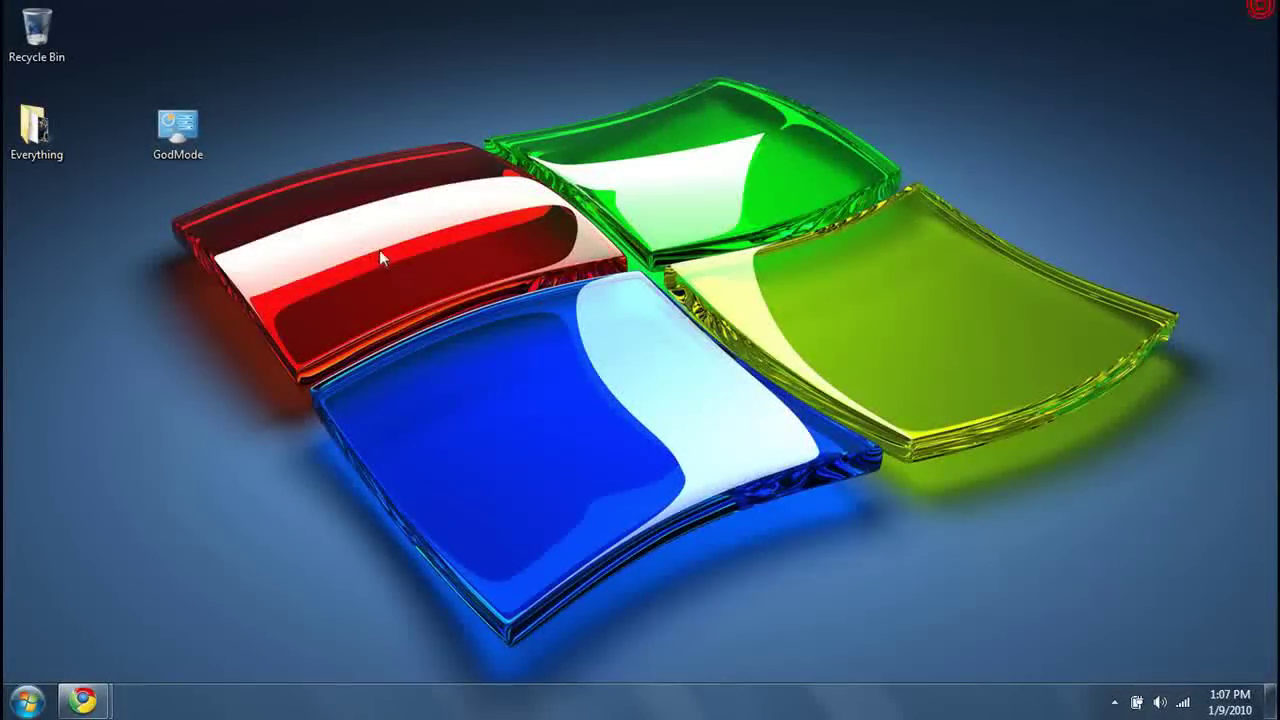